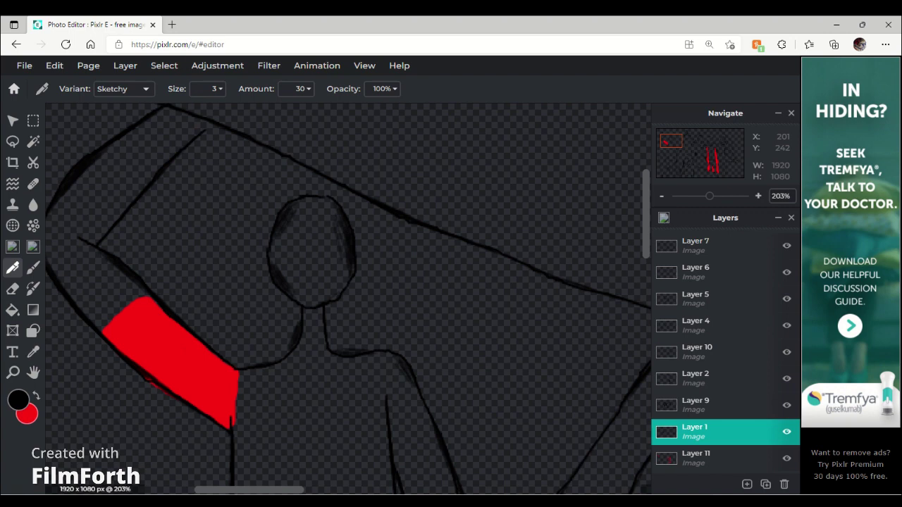
- Fill the leftmost figure's shoulders and sleeves with red on Layer 11 and erase the paint outside the outline
scroll(348, 299, "down", 3)
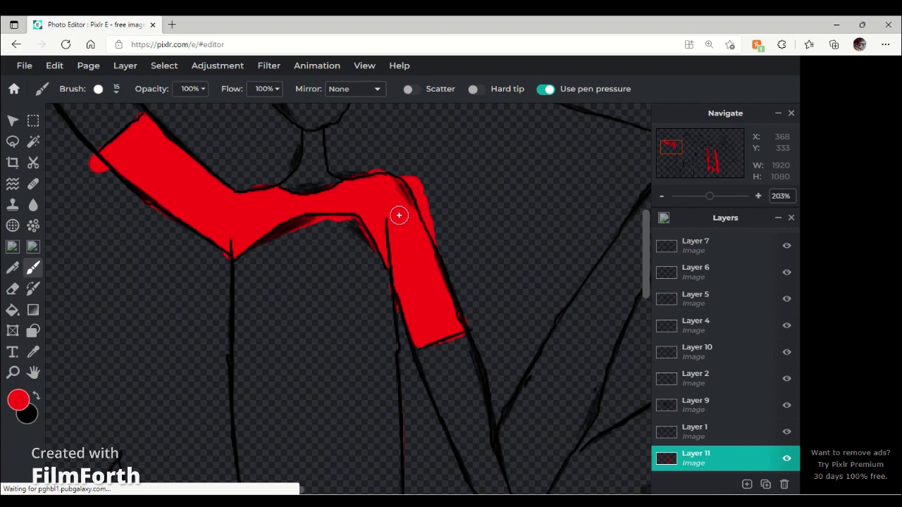
key("e")
left_click_drag(426, 240, 477, 157)
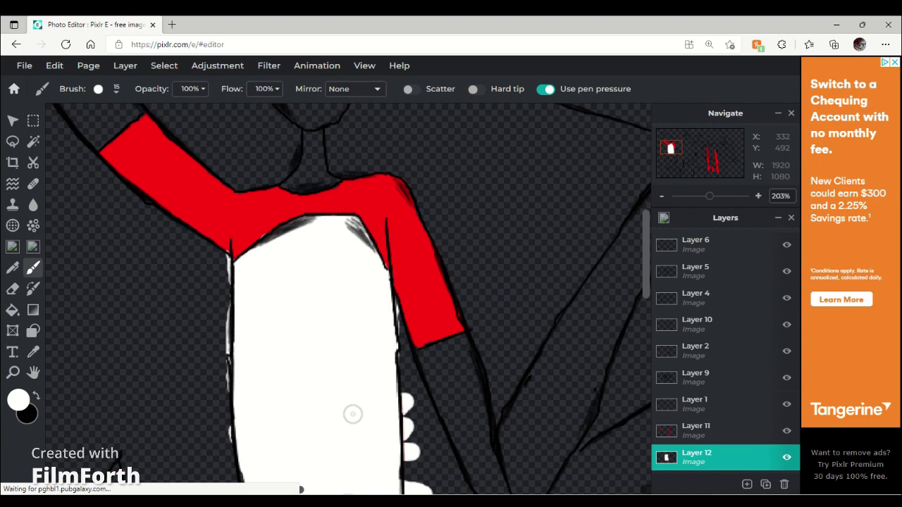
- Fill the leftmost figure's torso with white down to the waist on Layer 12 and erase the spill around it
key("e")
left_click_drag(398, 299, 452, 419)
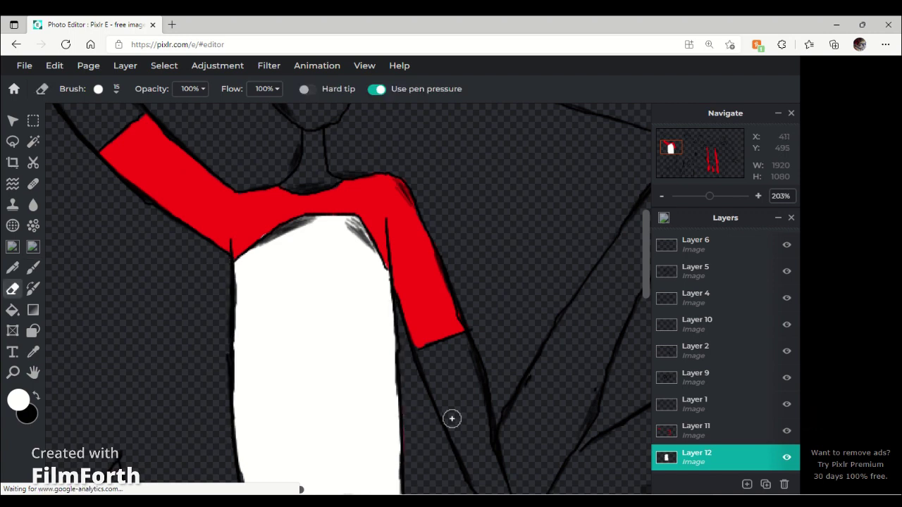
key("b")
scroll(387, 394, "down", 3)
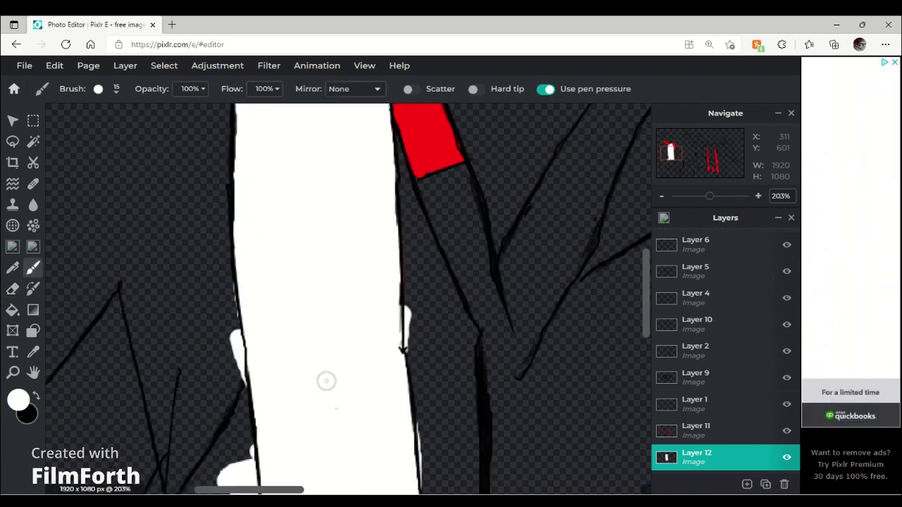
scroll(326, 381, "down", 3)
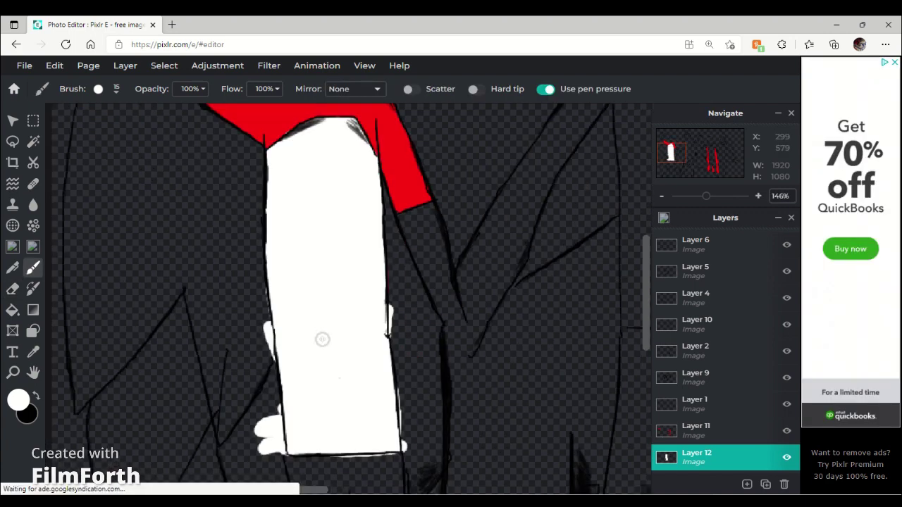
key("e")
key("ctrl+z")
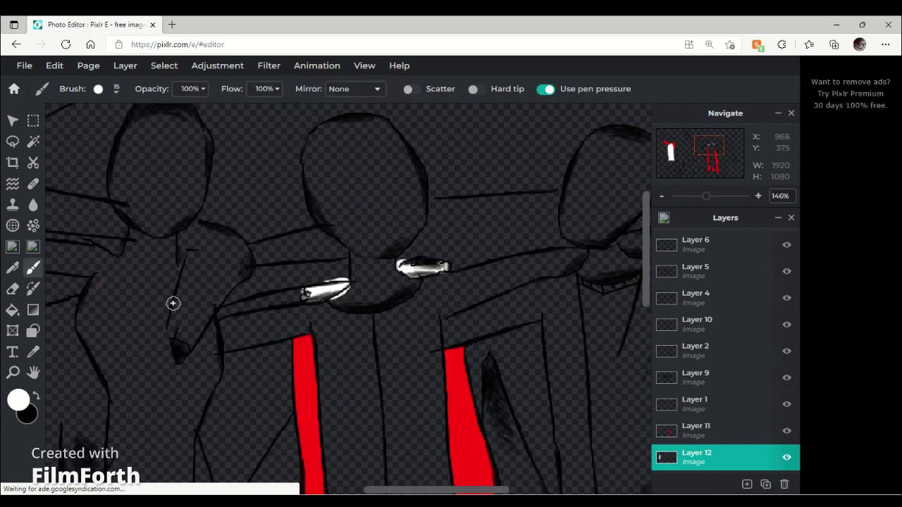
- Trim the white details by the long-haired figure's neck and paint its coat dark red on a layer below the lines
key("e")
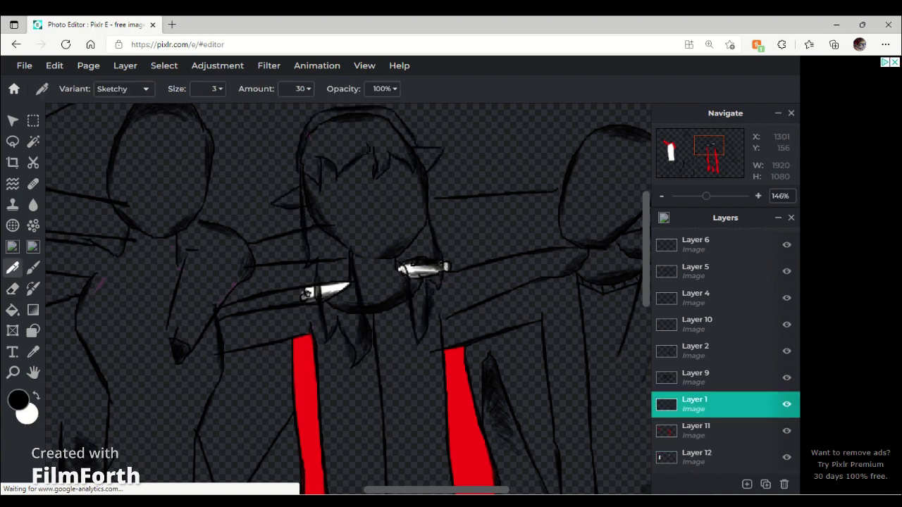
scroll(348, 299, "up", 2)
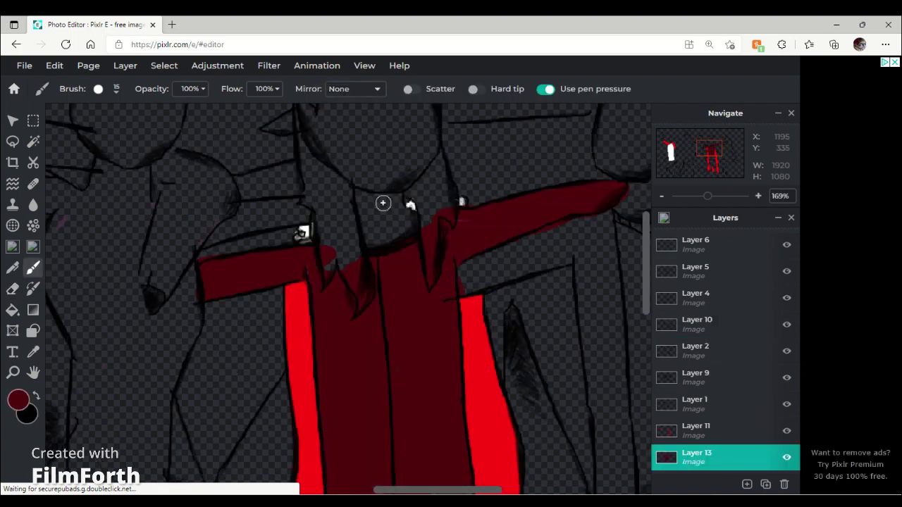
key("e")
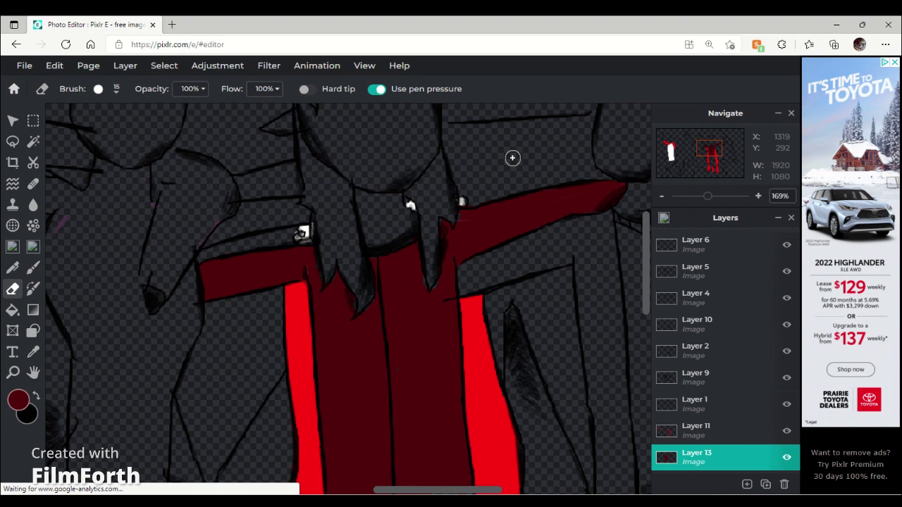
key("b")
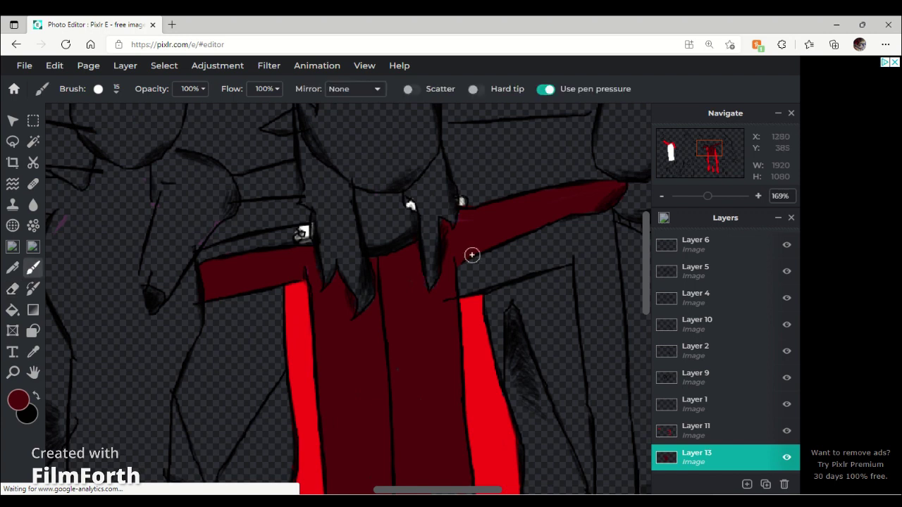
- Paint the leftmost figure's trousers olive brown on their own layer and erase the overflow along the legs
scroll(330, 347, "down", 3)
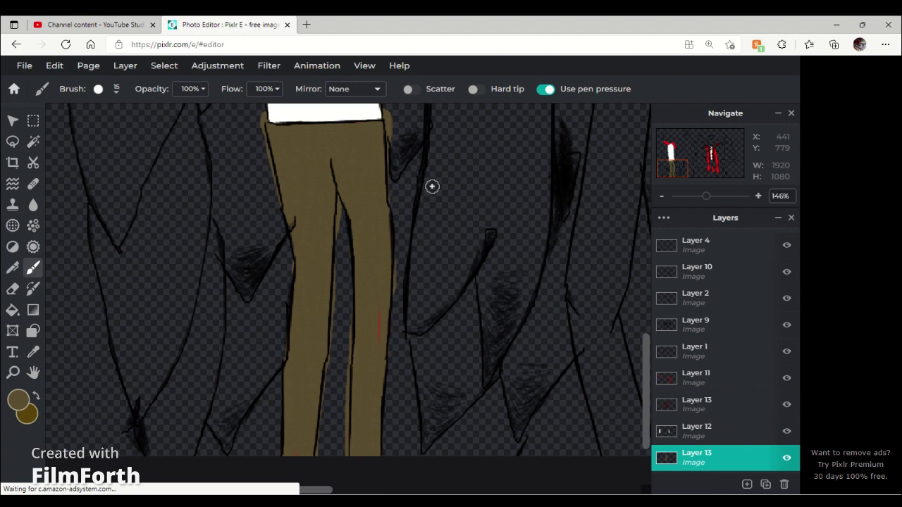
key("e")
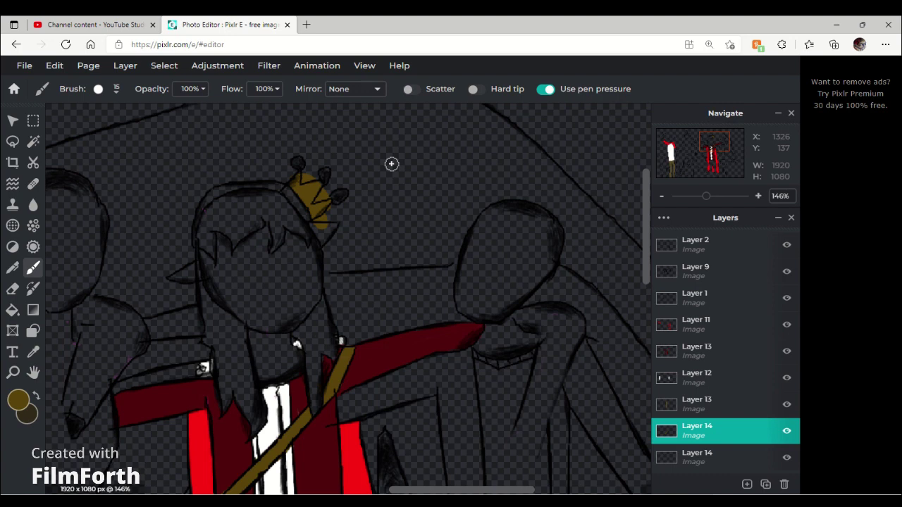
- Colour the crown gold with a white band and red tips, erasing the paint outside its outline
key("ctrl+z")
key("e")
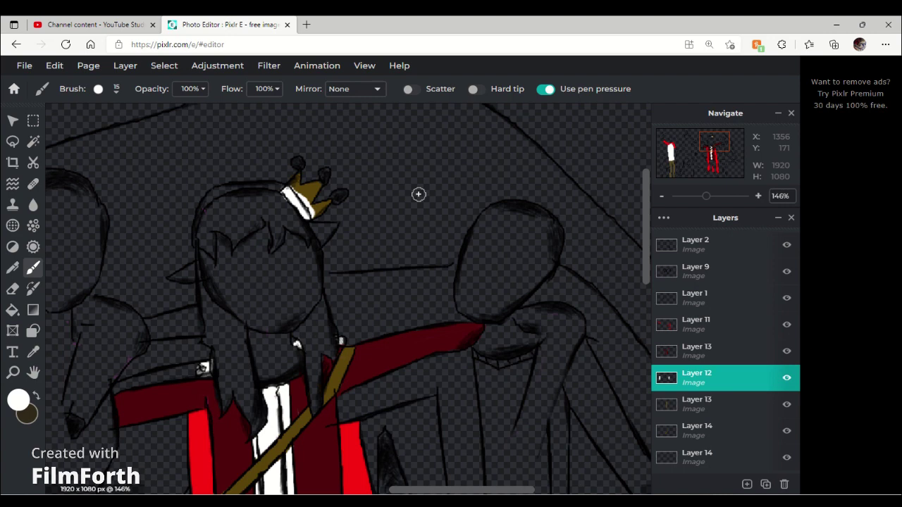
key("e")
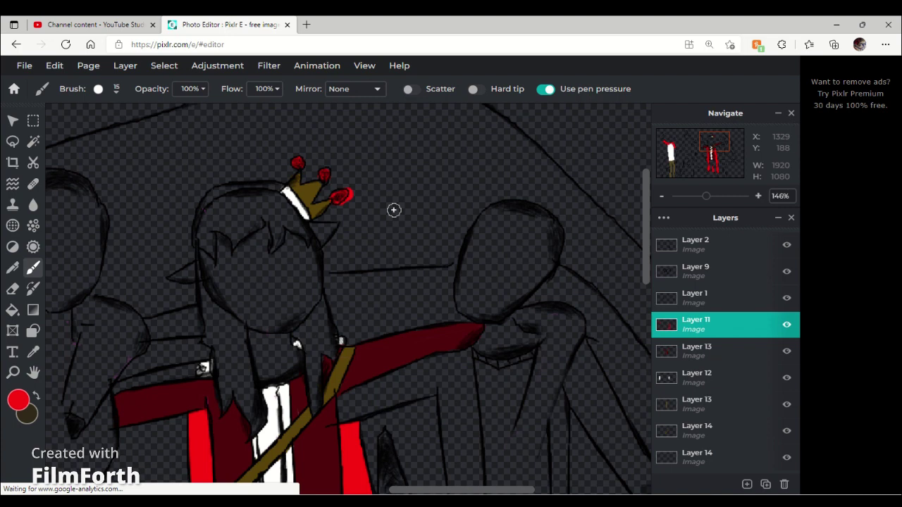
key("e")
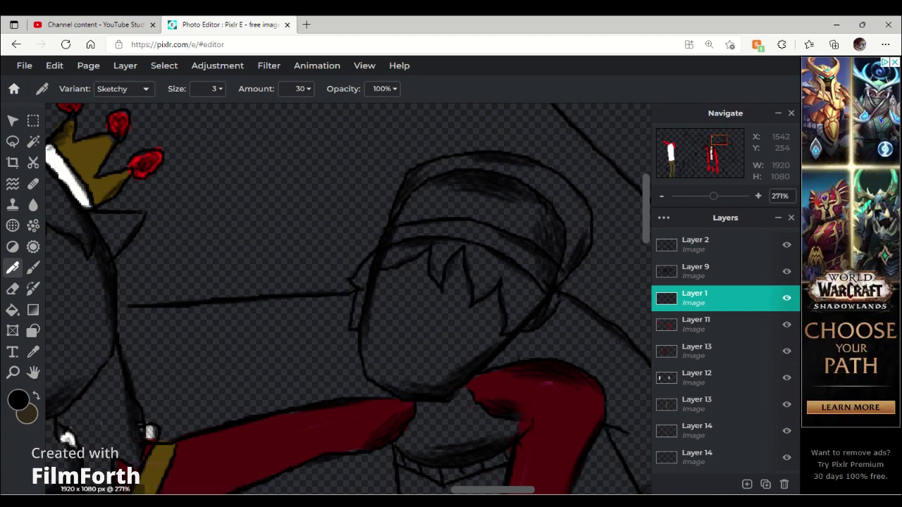
- Erase the head outline showing through the rightmost figure's sketched hat on Layer 1
key("e")
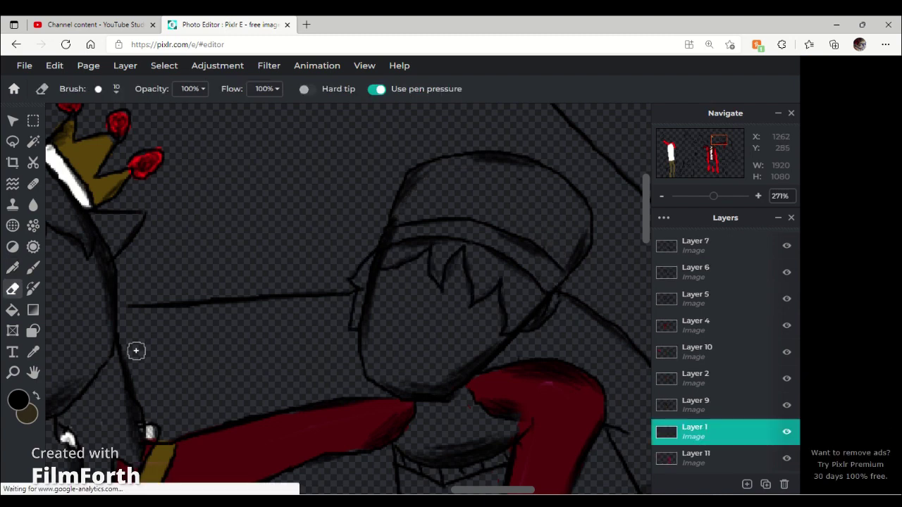
key("n")
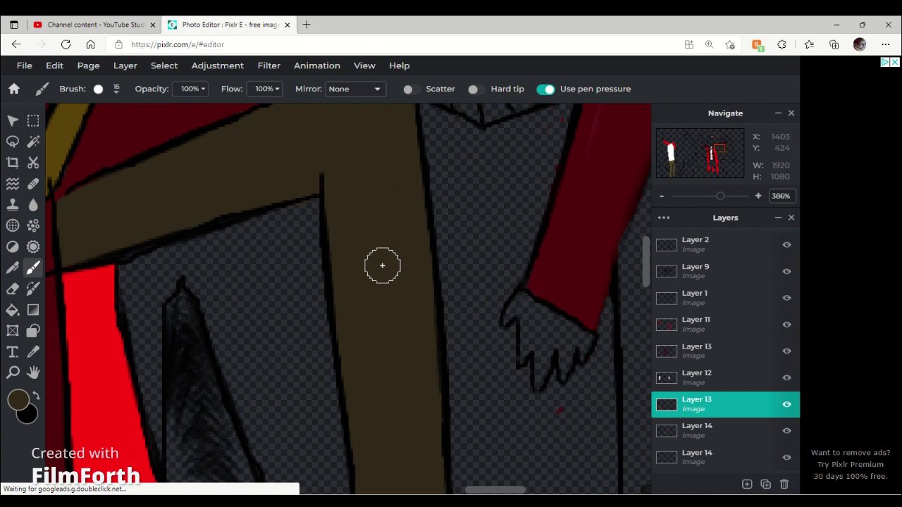
- Paint the rightmost figure's coat front panels and outstretched sleeve dark brown on Layer 13, erasing the spill beside the panels
scroll(381, 265, "up", 3)
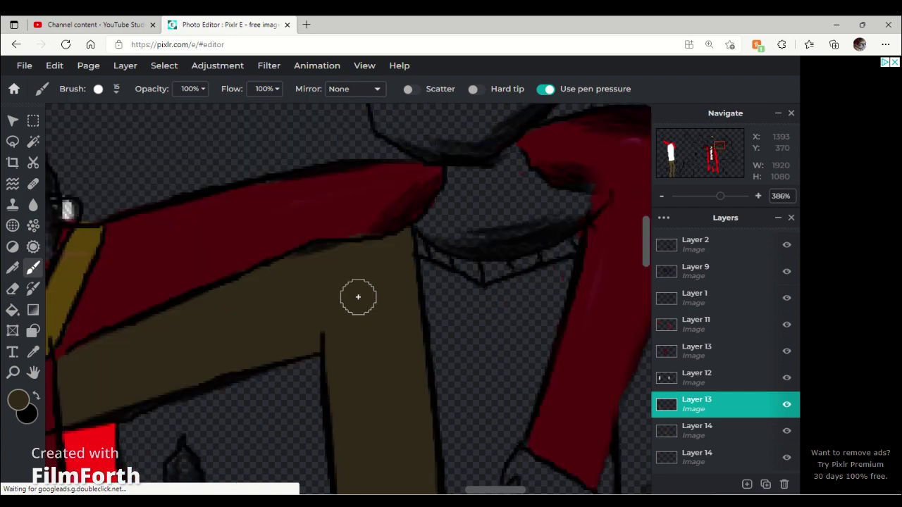
scroll(358, 296, "down", 10)
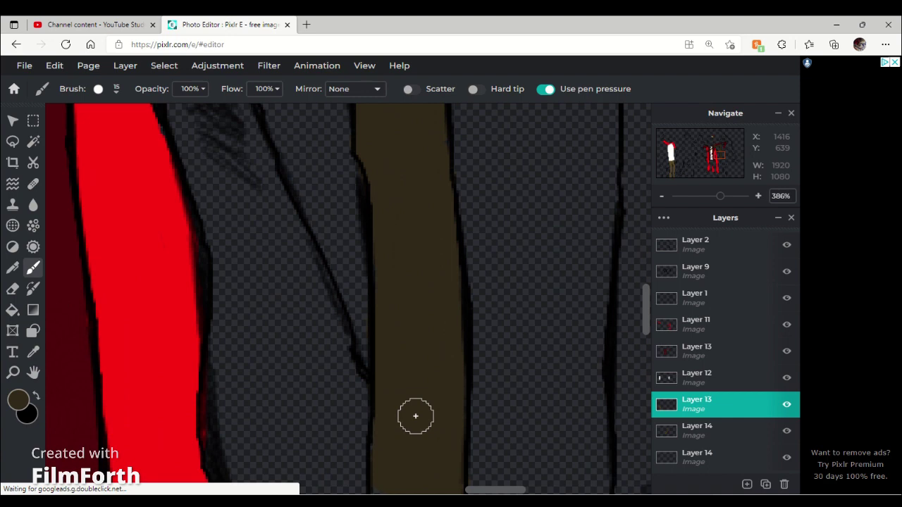
scroll(526, 215, "down", 2)
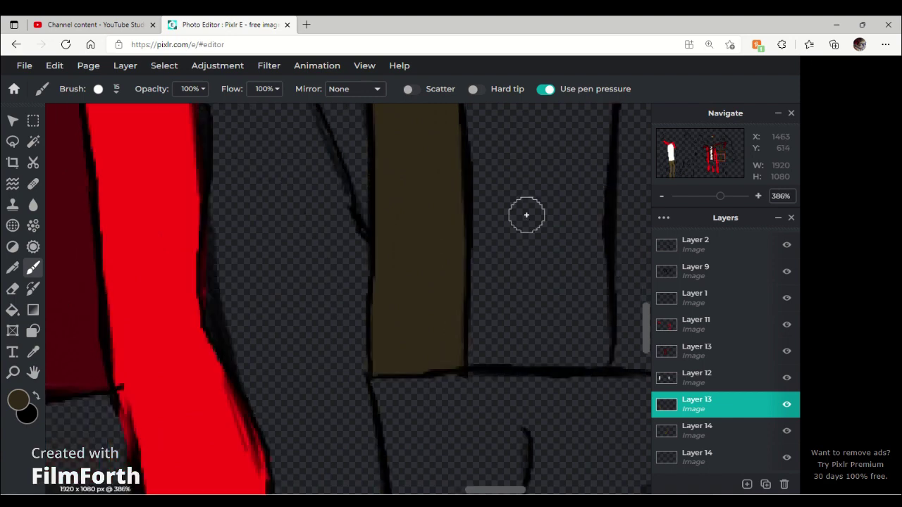
scroll(611, 298, "right", 3)
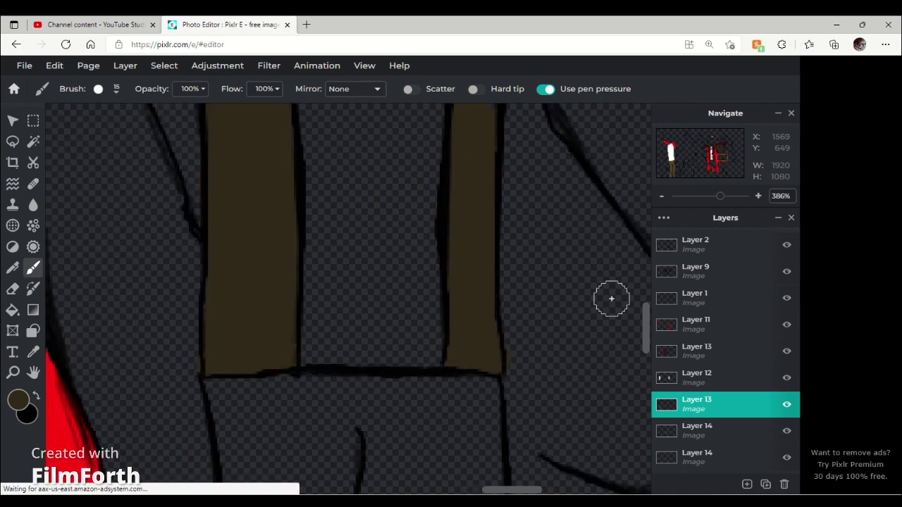
scroll(476, 242, "up", 5)
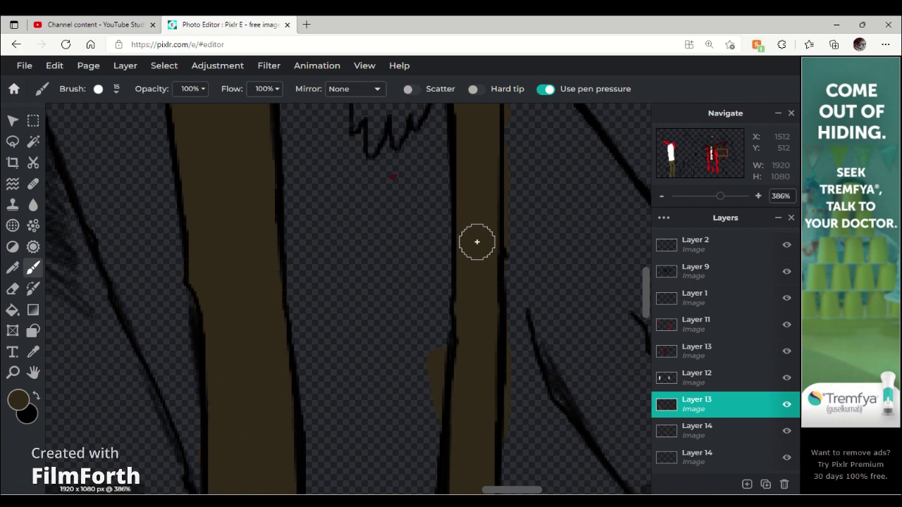
key("e")
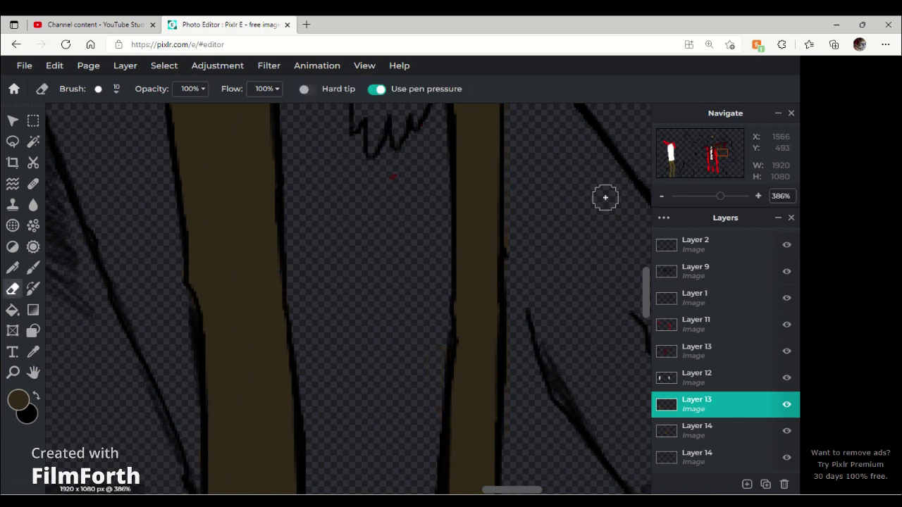
- Fill the coat's diagonal section from the shoulder down to the book with dark brown and erase the overflow along its edges
key("b")
scroll(624, 430, "up", 5)
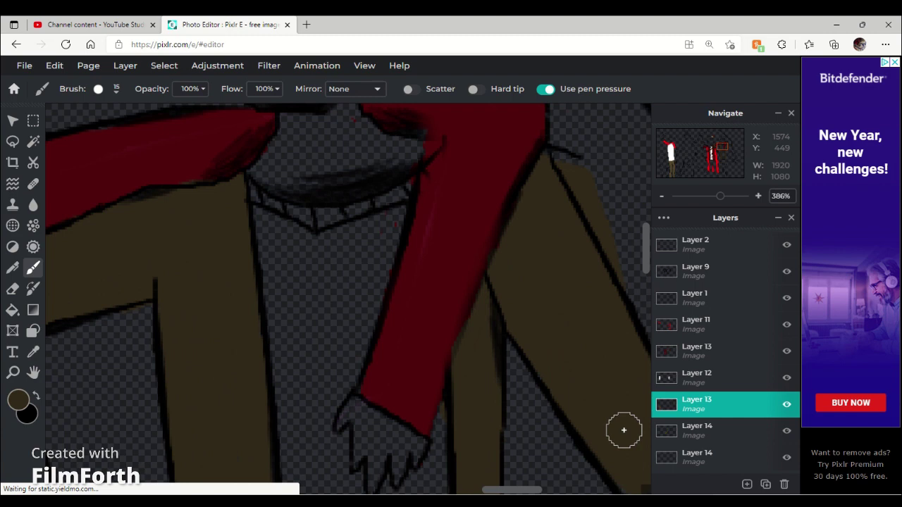
scroll(427, 371, "down", 5)
scroll(428, 371, "right", 5)
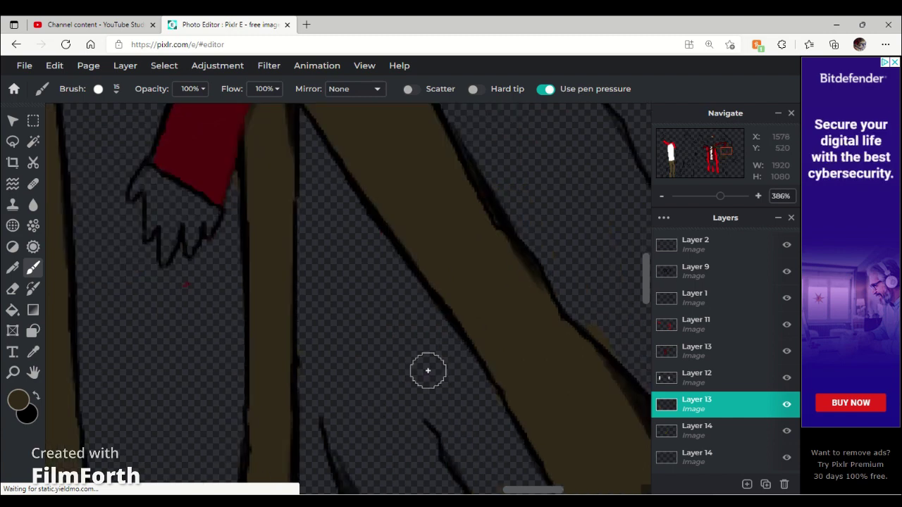
key("e")
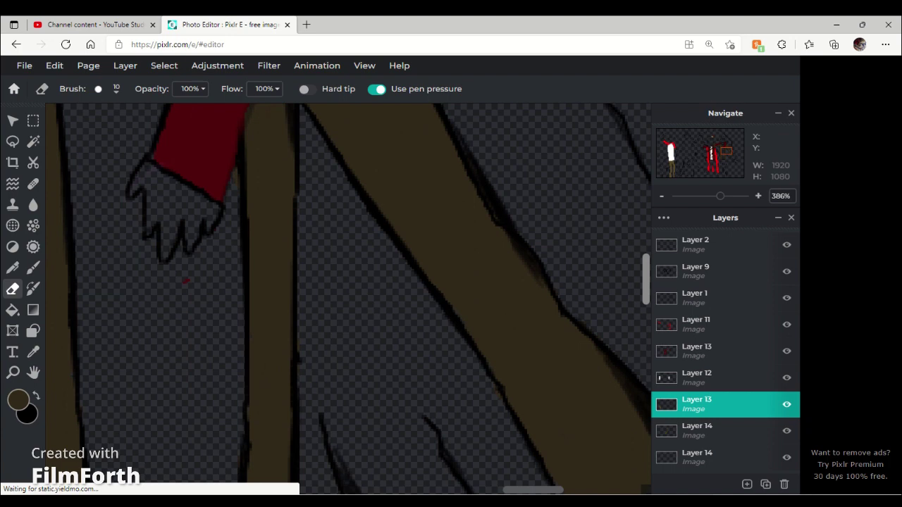
key("b")
scroll(469, 167, "down", 5)
scroll(469, 166, "right", 3)
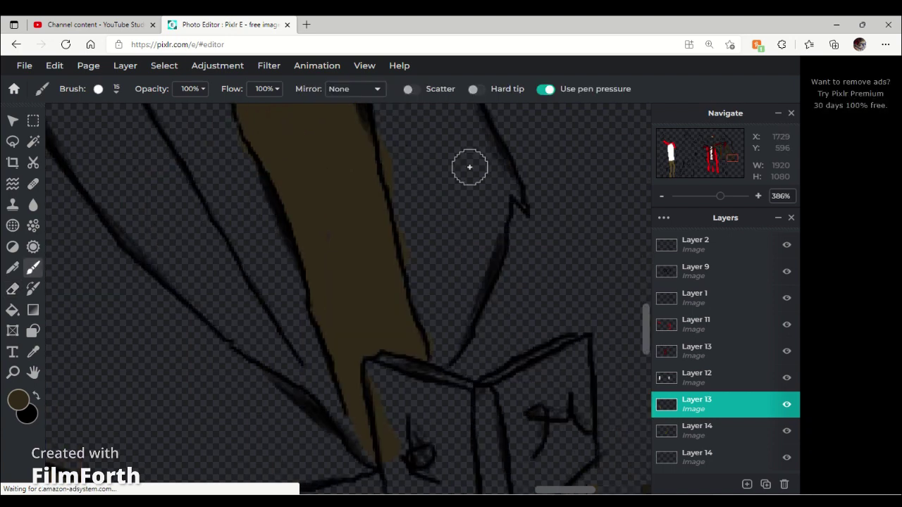
key("e")
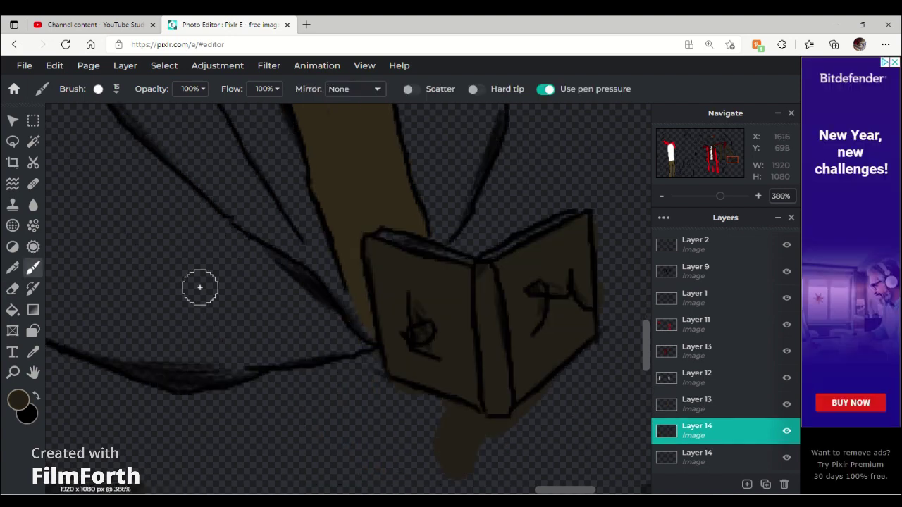
- Colour the book cover very dark brown and its page edges white, erasing the paint that spills past the outlines
key("e")
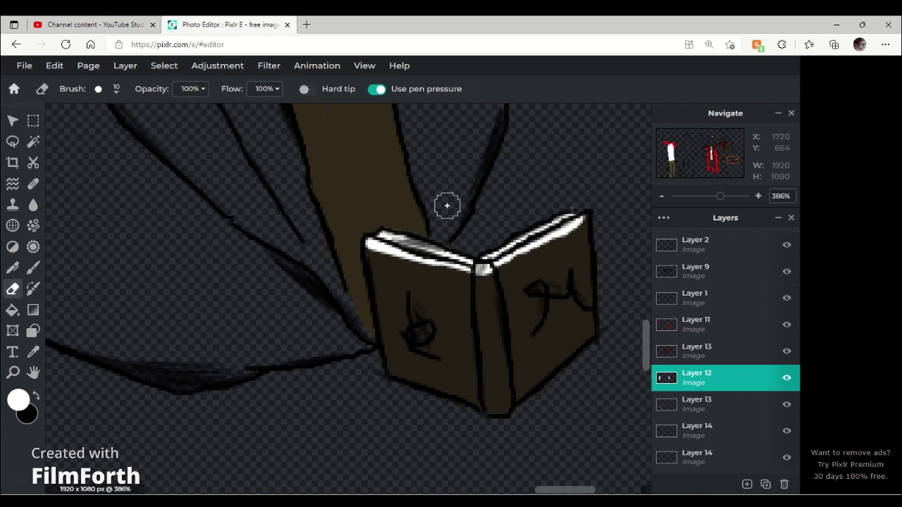
left_click_drag(447, 206, 600, 174)
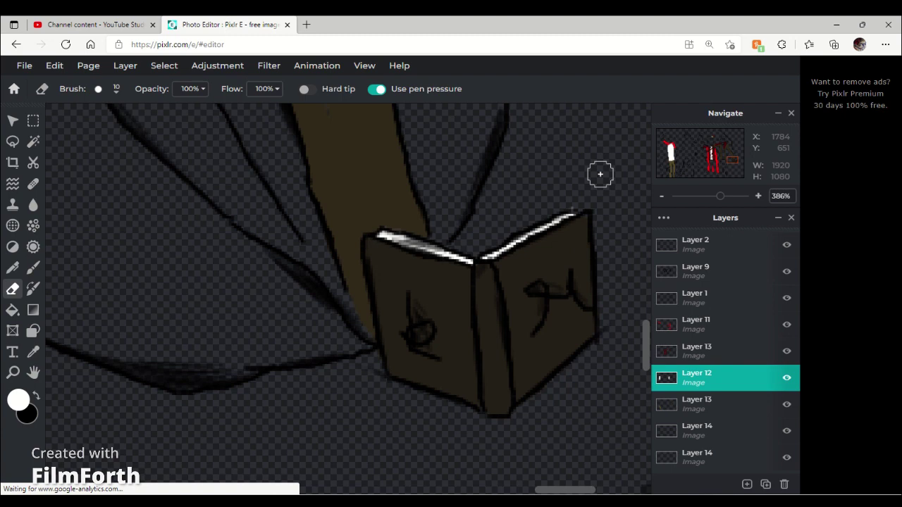
- Fill the two right-hand figures' trousers with black and the rightmost figure's shirt with white on Layer 12
key("ctrl+0")
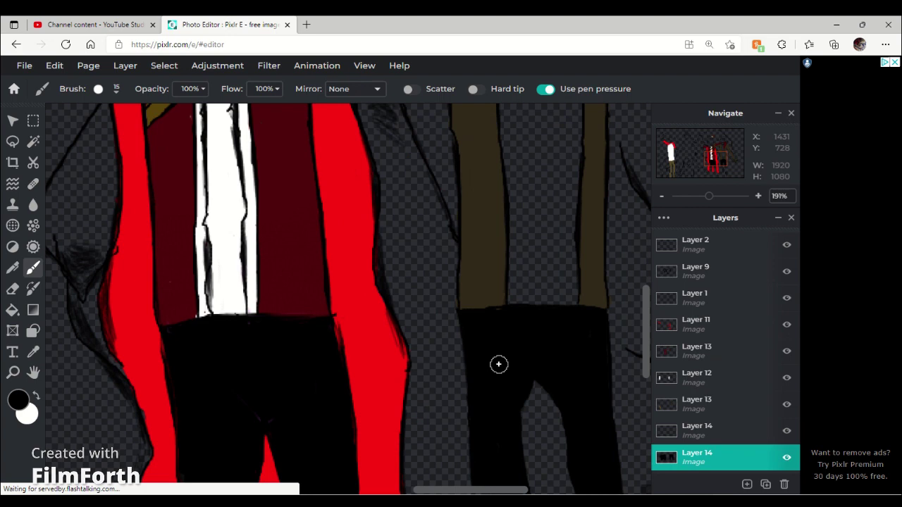
scroll(563, 180, "down", 4)
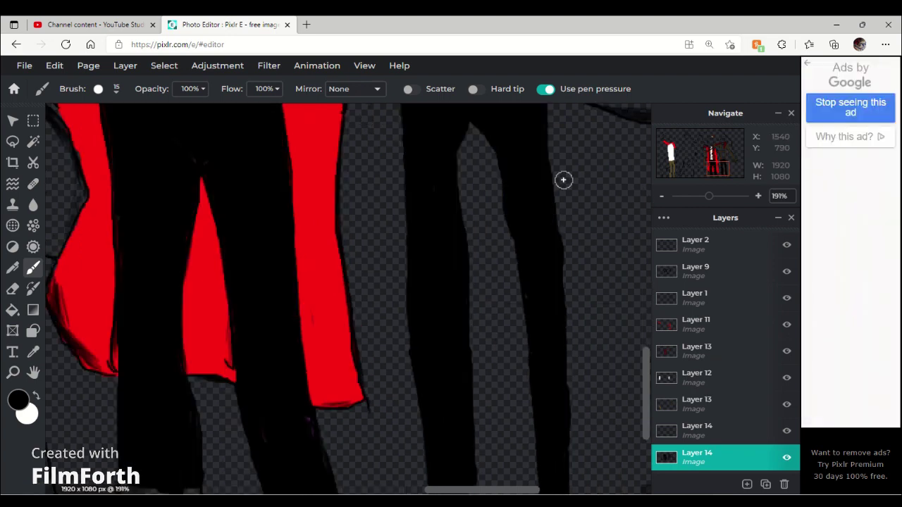
scroll(545, 377, "down", 4)
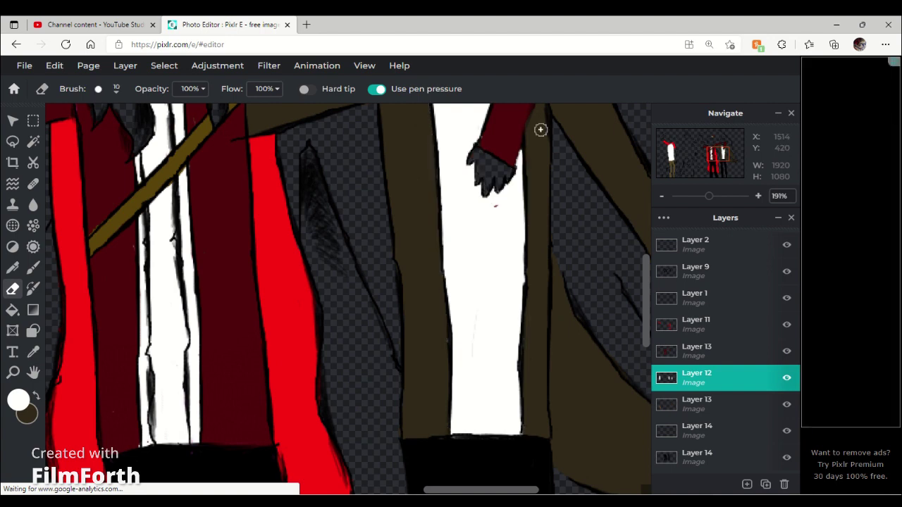
scroll(540, 130, "up", 3)
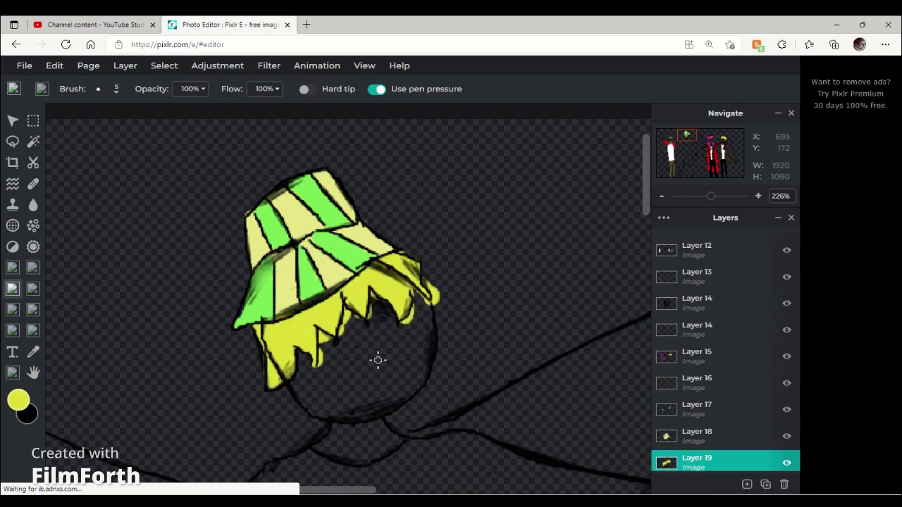
- Clean up the yellow fringe under the green striped hat and paint dark red stripes on the neighbouring figure's hat
key("ctrl+z")
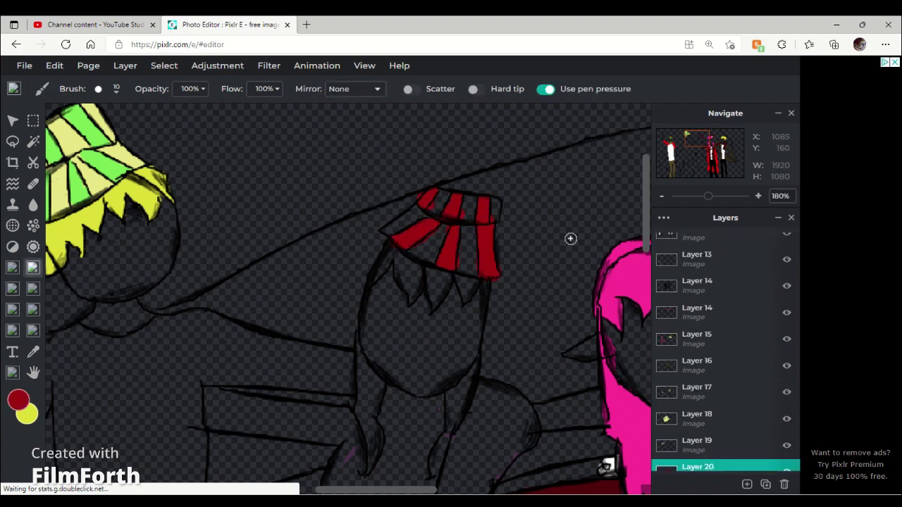
key("e")
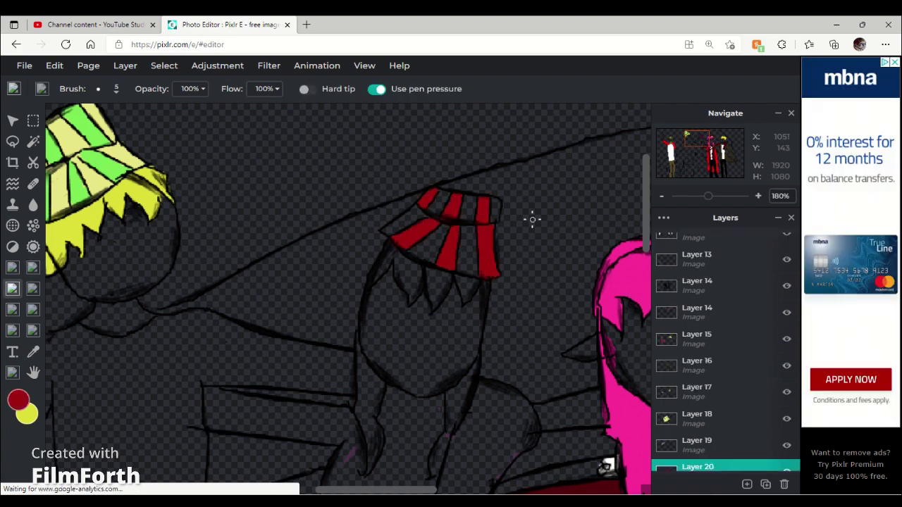